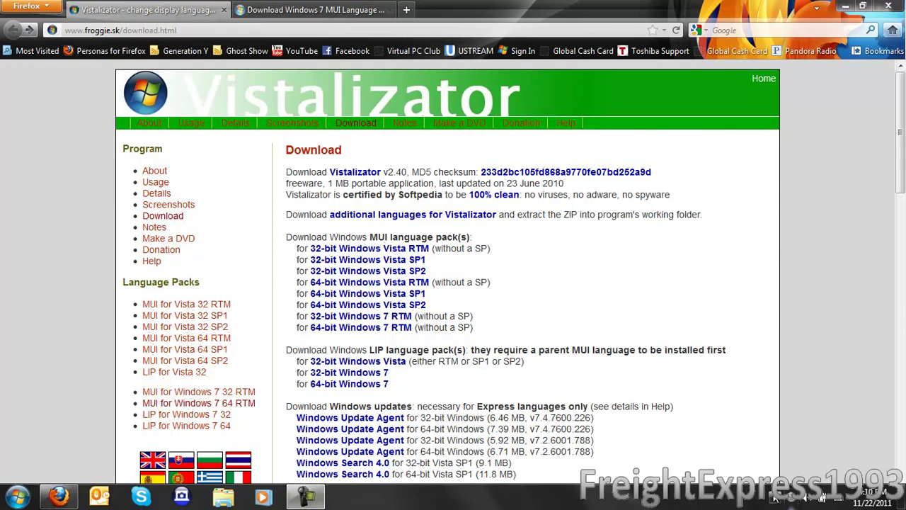
Reveal the hidden notification-area icons in the system tray, then dismiss them.
left_click(776, 498)
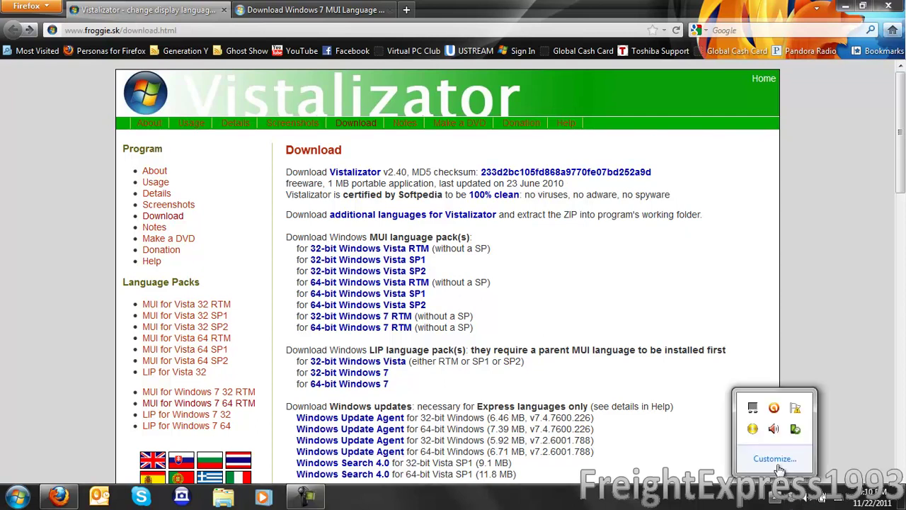
left_click(395, 495)
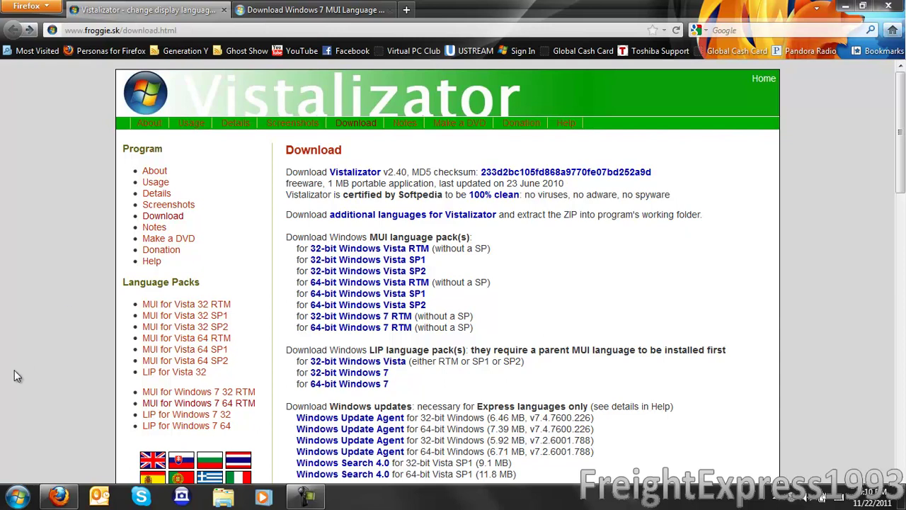
View Computer's system properties to confirm 64-bit Windows 7 Home Premium, then close the window.
left_click(3, 500)
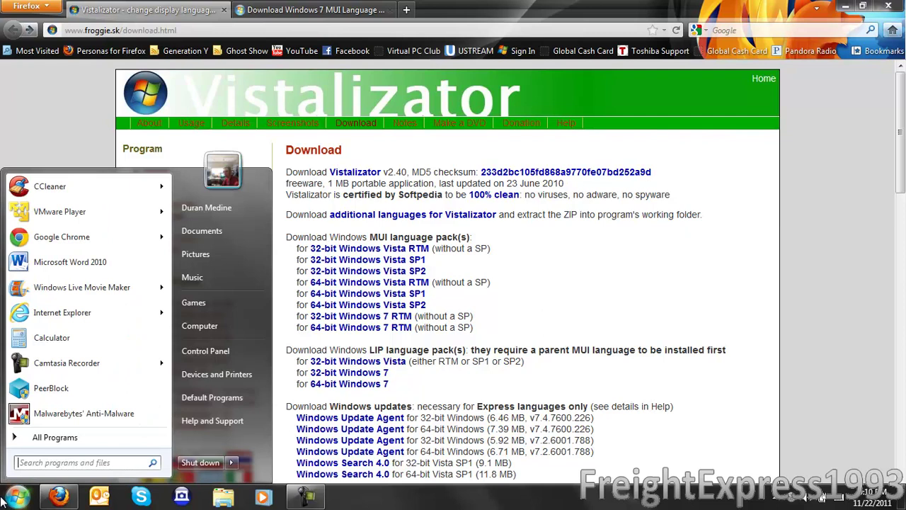
right_click(208, 333)
left_click(248, 447)
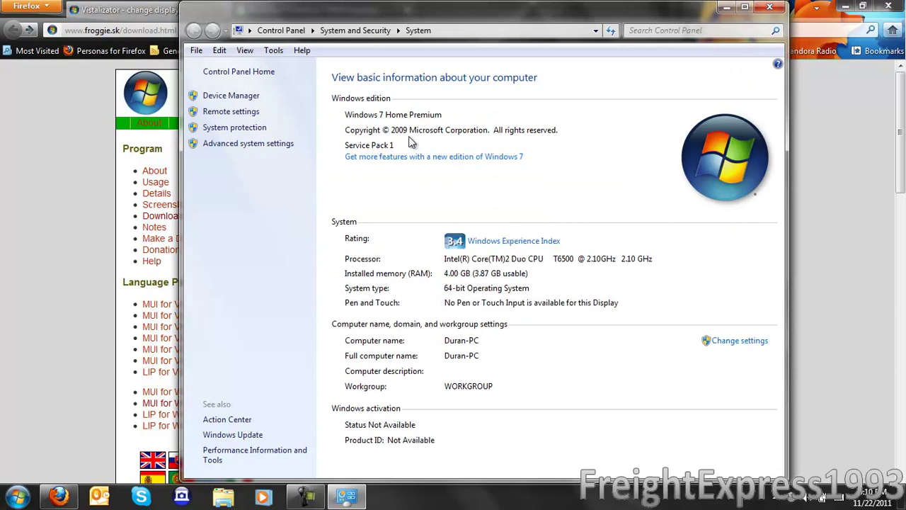
left_click(769, 8)
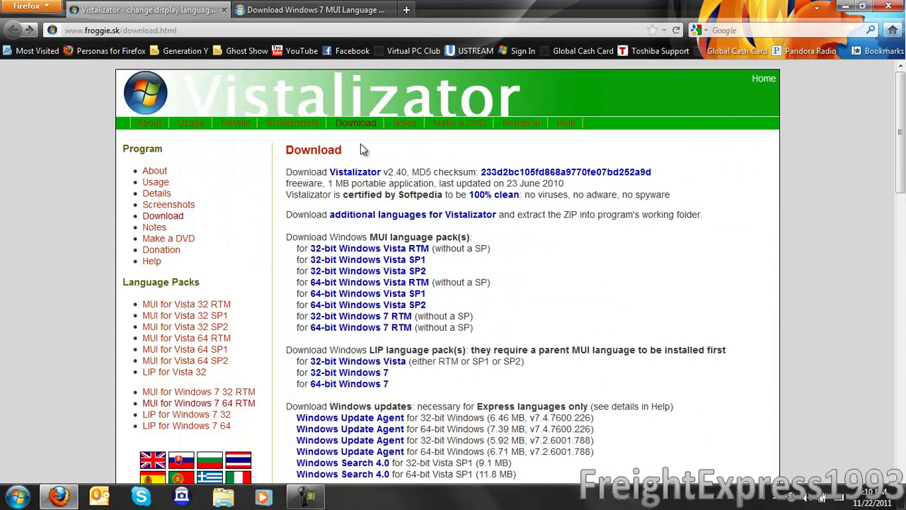
Open the properties of the Vistalizator program in the Documents library.
left_click(15, 497)
left_click(230, 239)
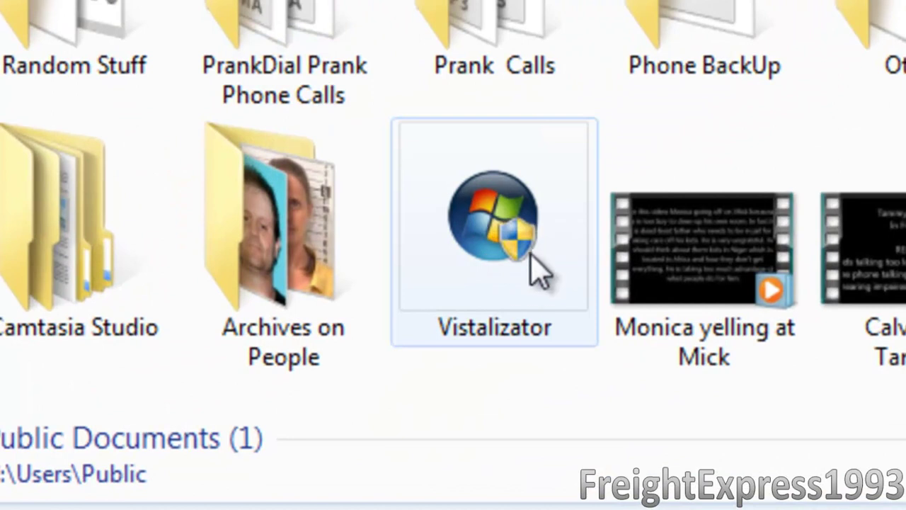
mouse_move(500, 269)
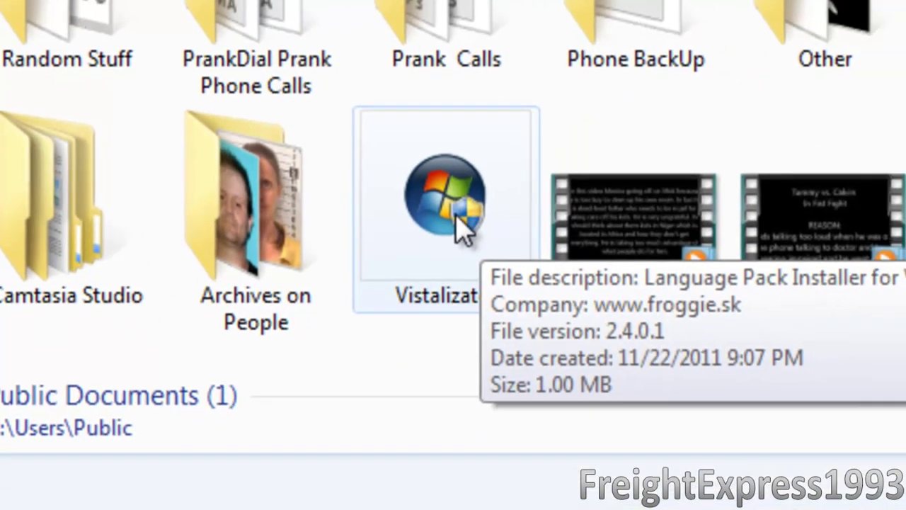
right_click(511, 246)
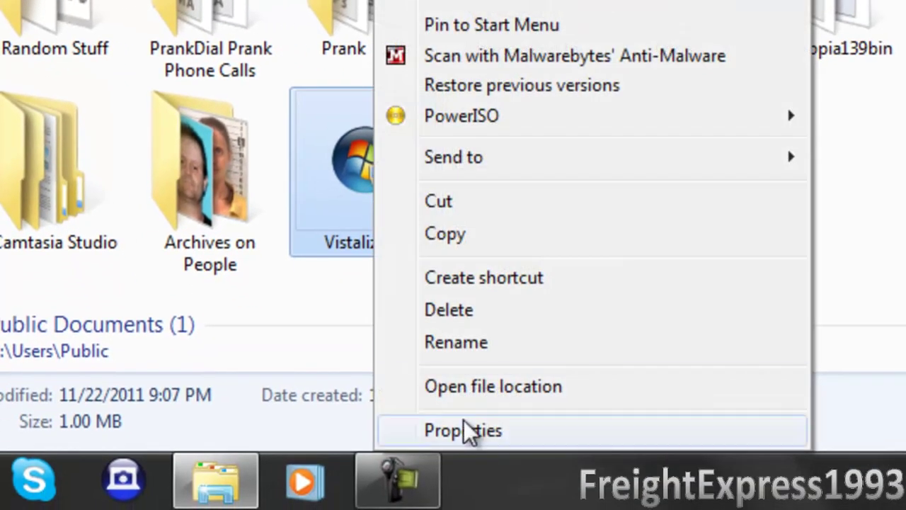
left_click(467, 429)
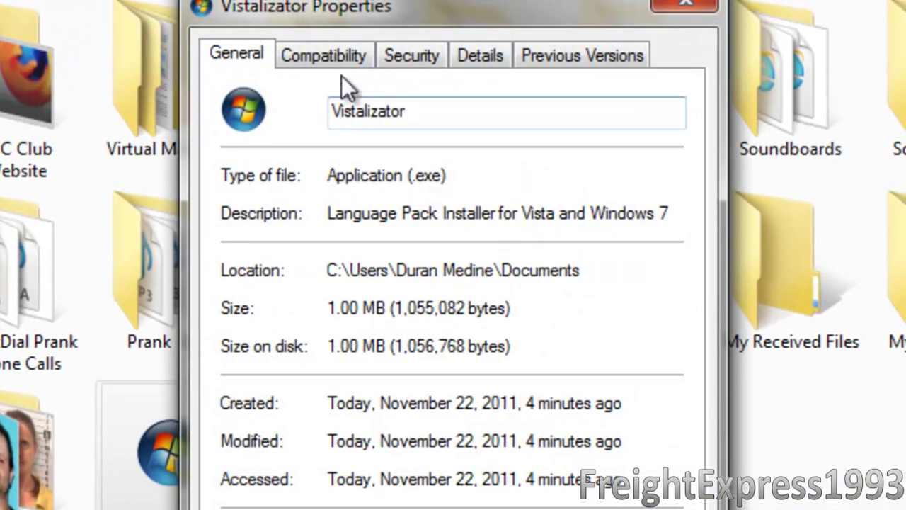
Enable compatibility mode for Windows 7 on Vistalizator and confirm with OK.
left_click(337, 53)
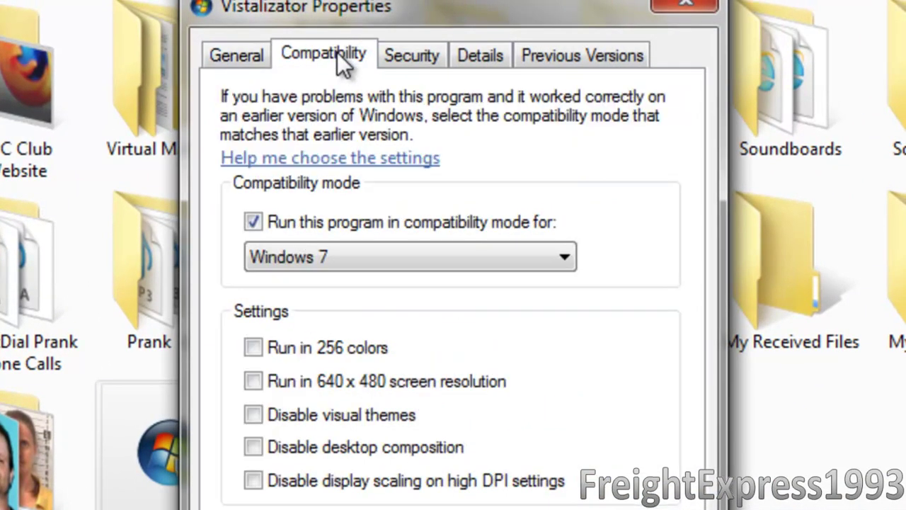
left_click_drag(376, 8, 294, 0)
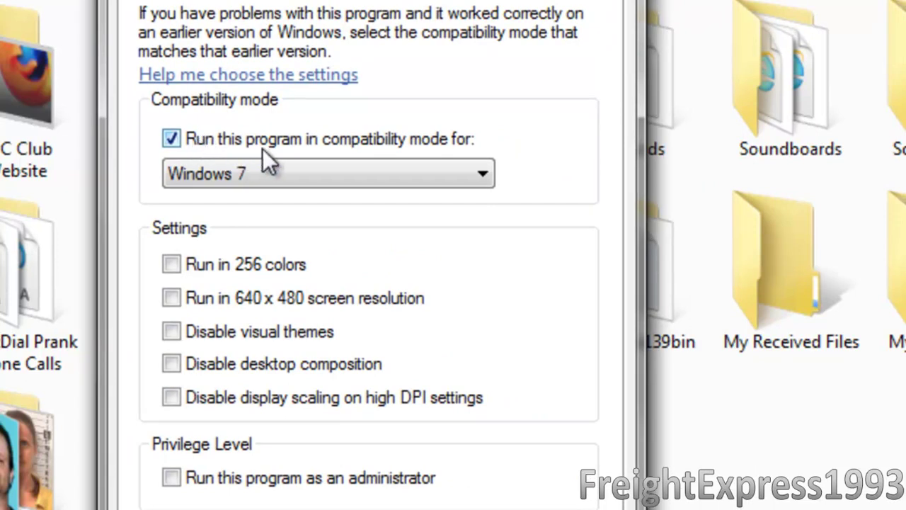
left_click(398, 162)
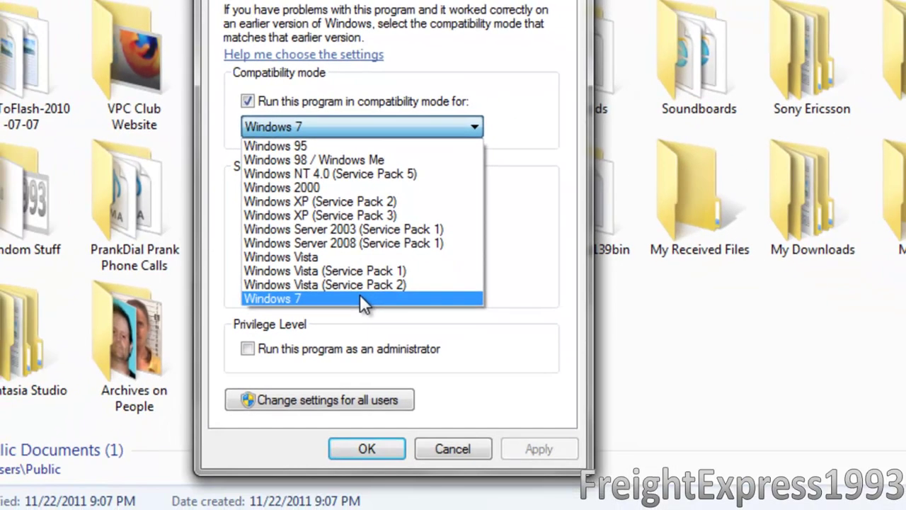
left_click(633, 162)
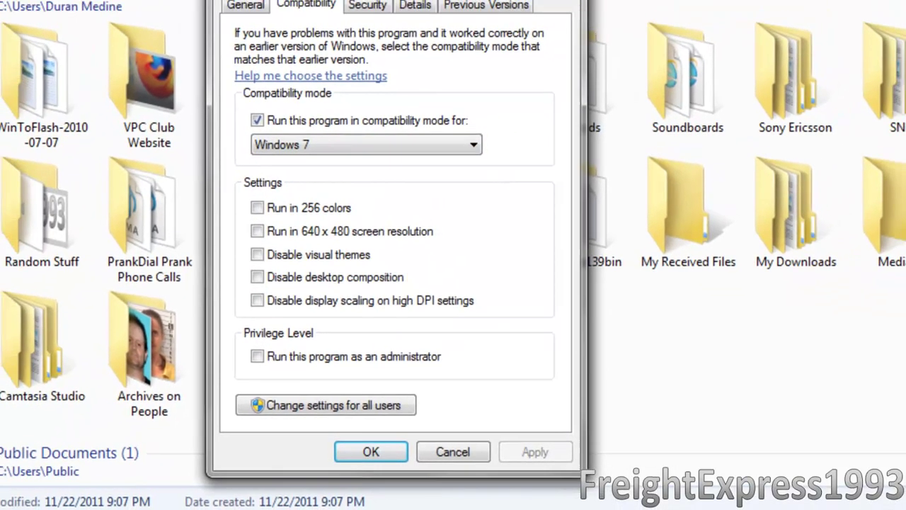
left_click(367, 449)
Run Vistalizator as administrator, check it detects 64-bit Windows 7 Home Premium with English, then minimise it.
right_click(291, 375)
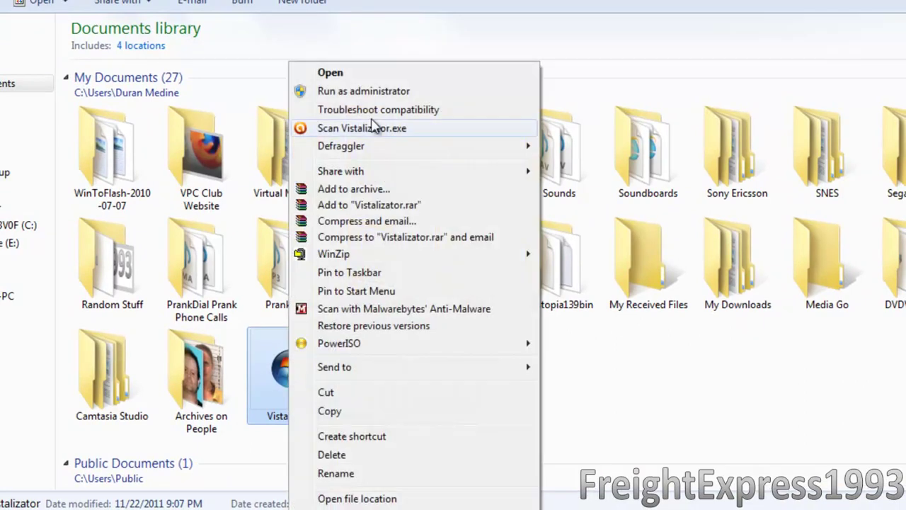
left_click(369, 92)
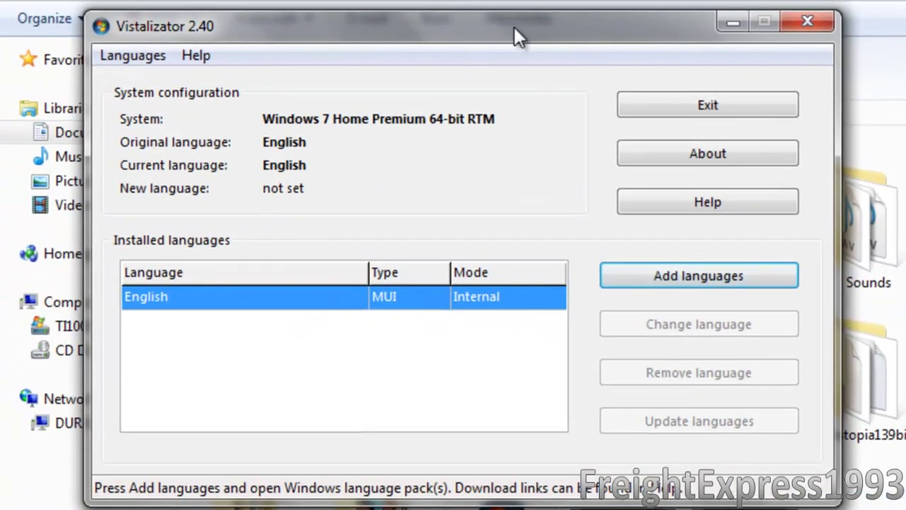
left_click_drag(514, 27, 783, 72)
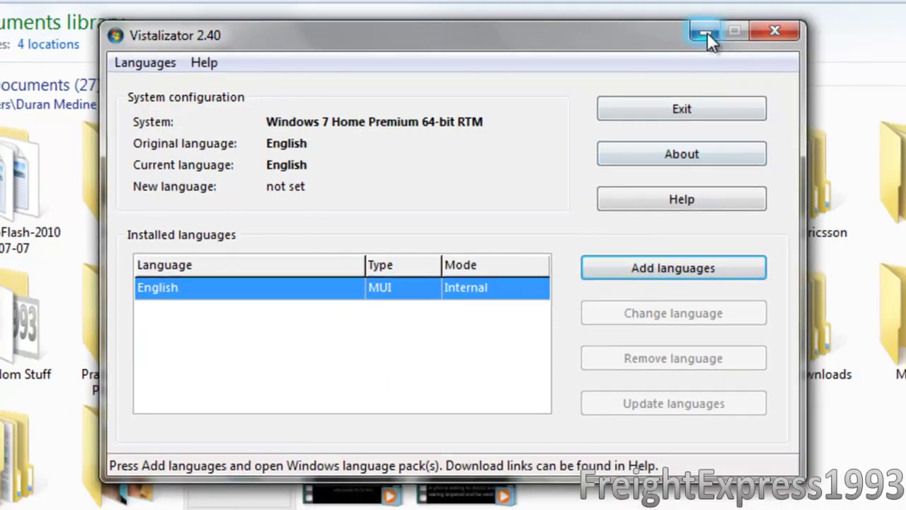
left_click(727, 22)
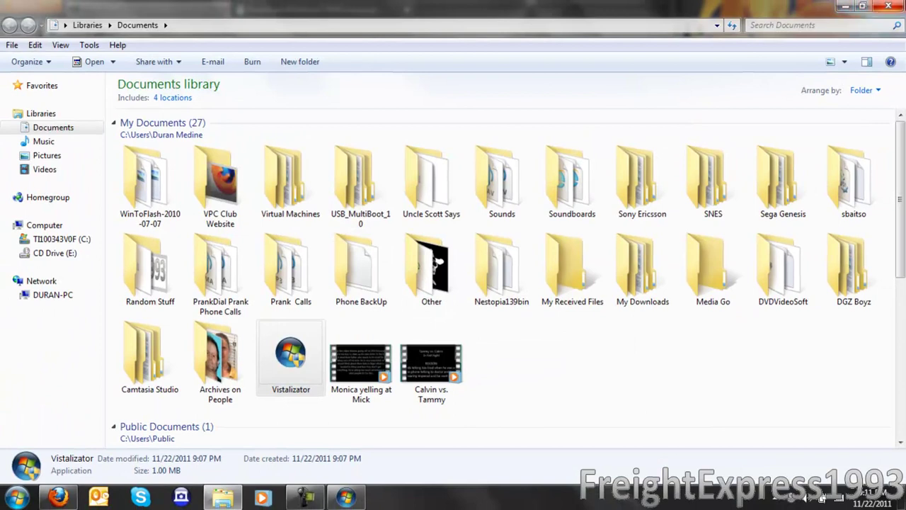
Return to Firefox and scroll through the Vistalizator download page's MUI and LIP language pack listings.
left_click(889, 6)
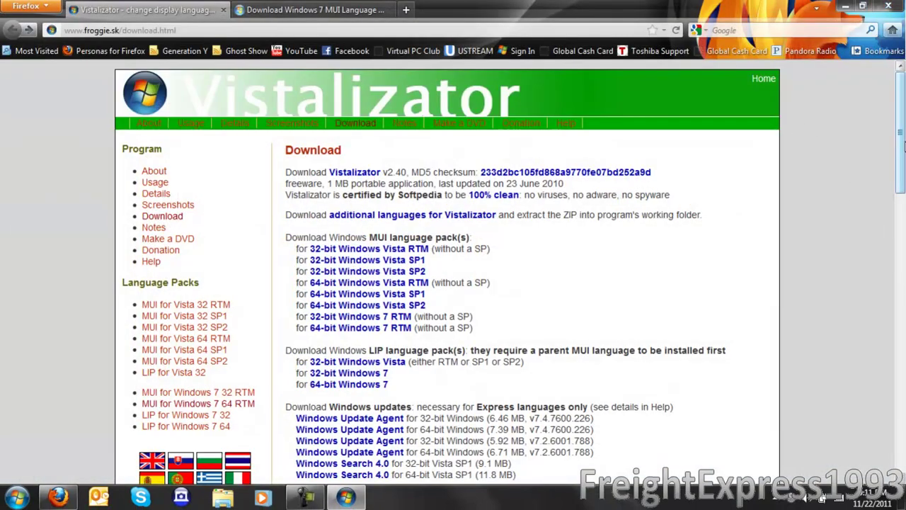
scroll(904, 145, "down", 5)
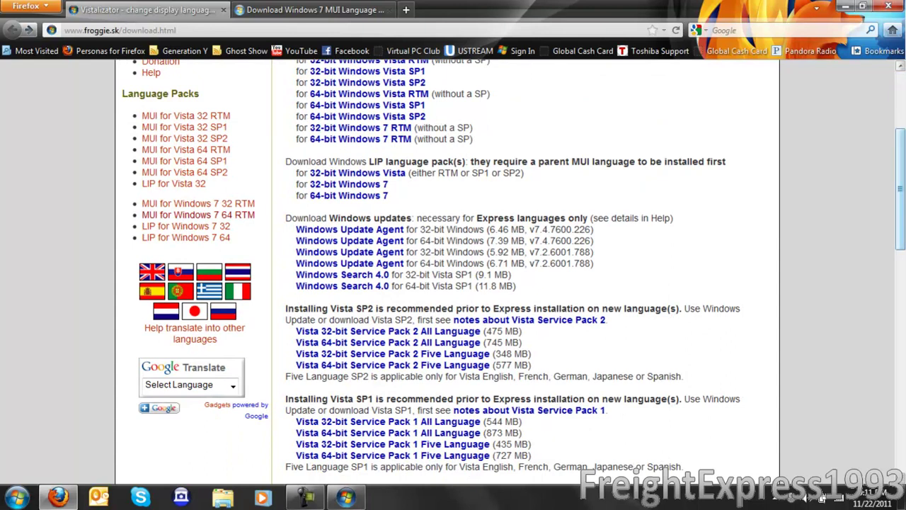
scroll(902, 150, "down", 6)
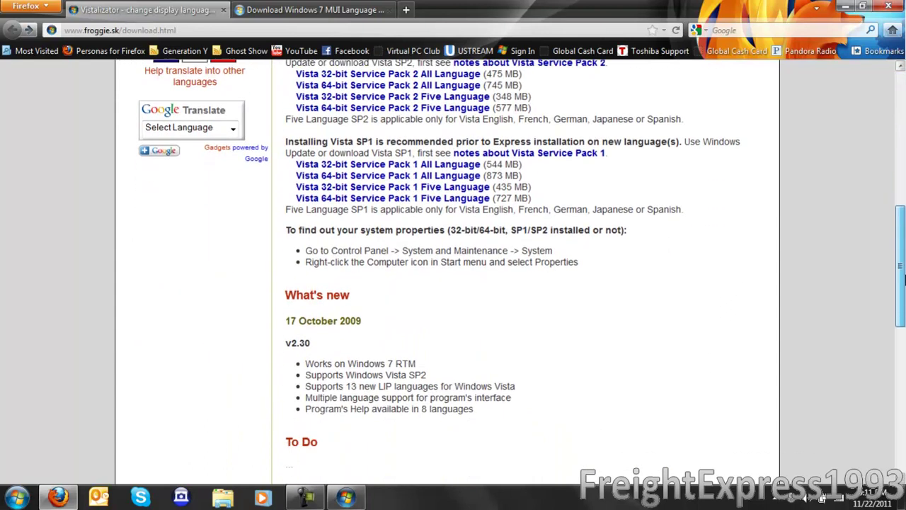
scroll(902, 151, "up", 9)
scroll(903, 163, "up", 1)
scroll(902, 163, "down", 1)
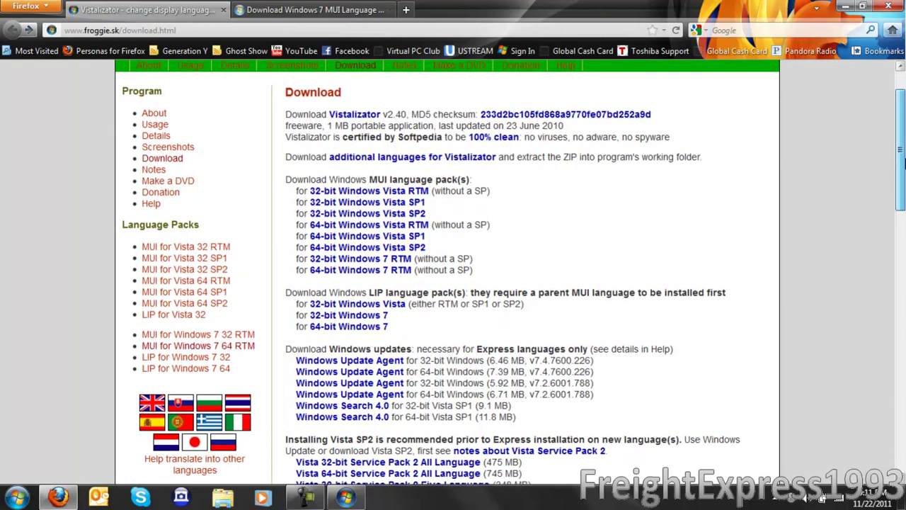
scroll(903, 163, "up", 2)
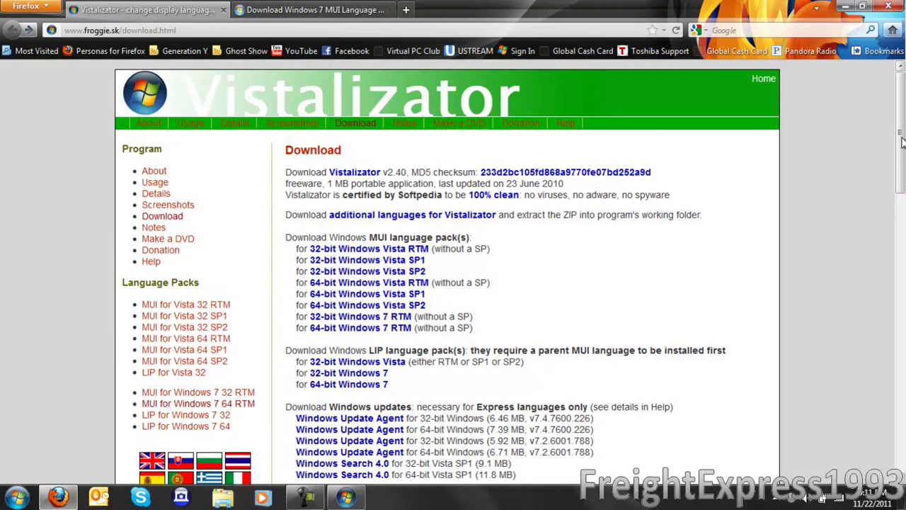
Switch to the Vista123 tab and scroll down to the 32-bit (x86) Windows 7 RTM MUI pack links.
left_click(275, 7)
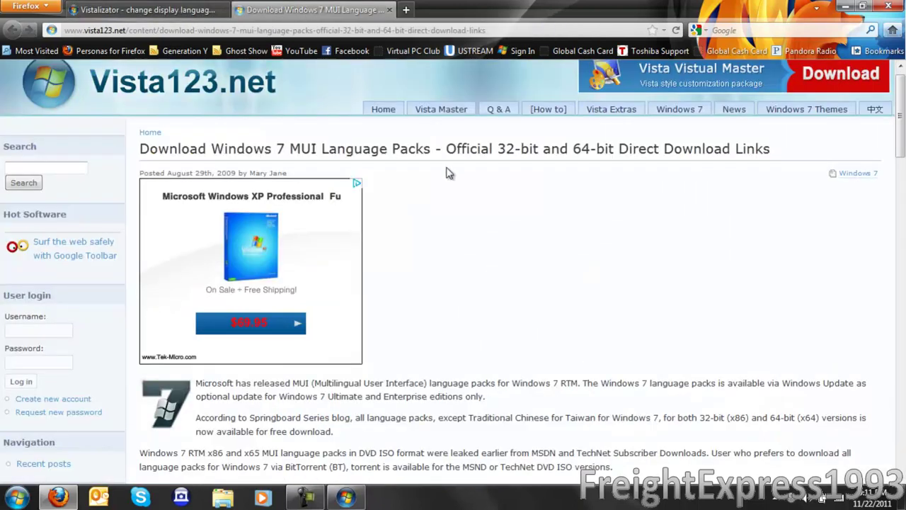
scroll(901, 162, "down", 5)
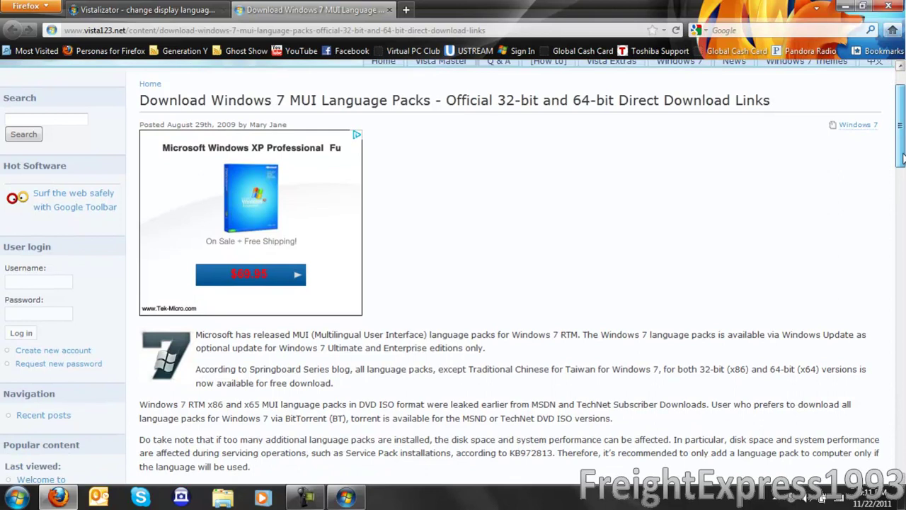
scroll(901, 161, "down", 7)
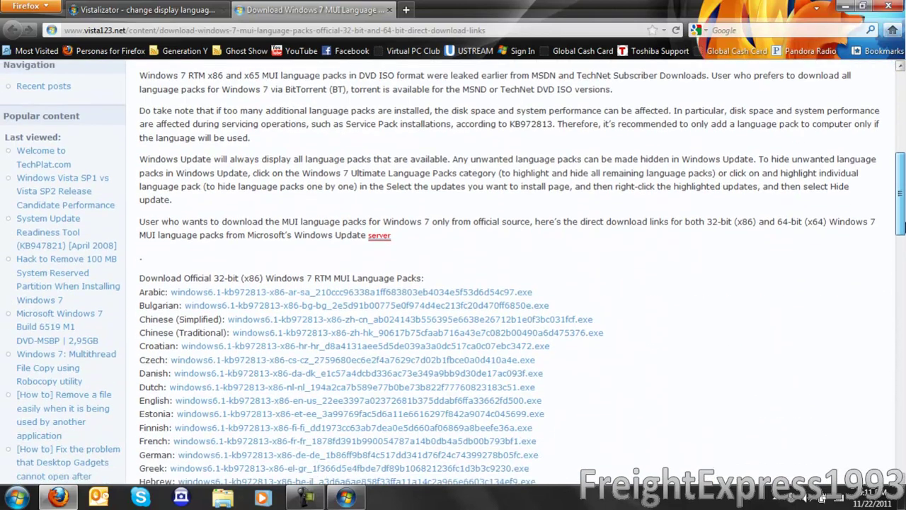
left_click_drag(901, 262, 902, 268)
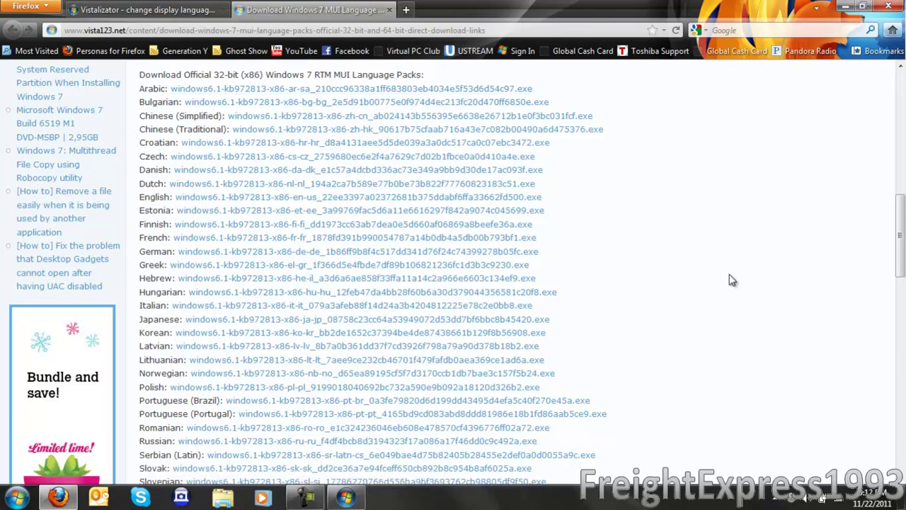
Scroll past the 32-bit list to the 64-bit (x64) Windows 7 RTM MUI language pack links.
scroll(903, 263, "down", 2)
left_click_drag(903, 264, 898, 337)
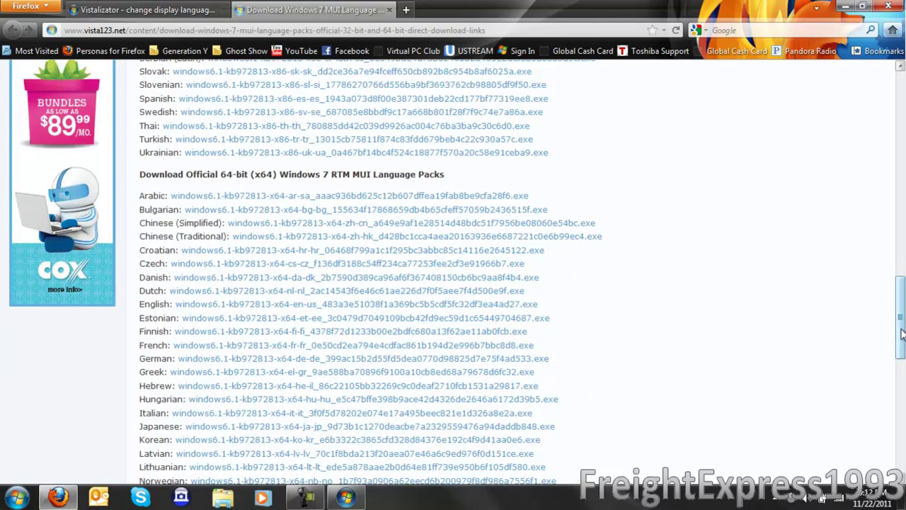
mouse_move(898, 337)
left_mouse_down()
mouse_move(905, 211)
mouse_move(904, 336)
left_mouse_up()
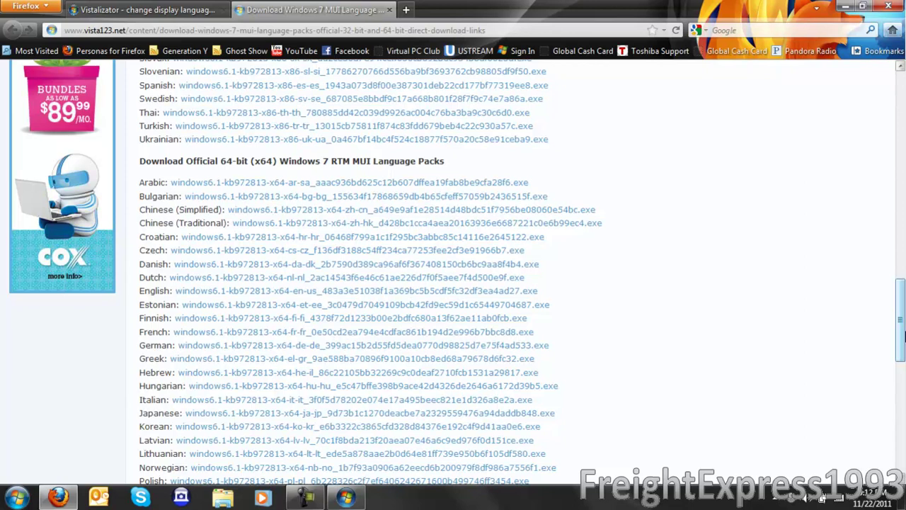
left_click_drag(904, 330, 904, 243)
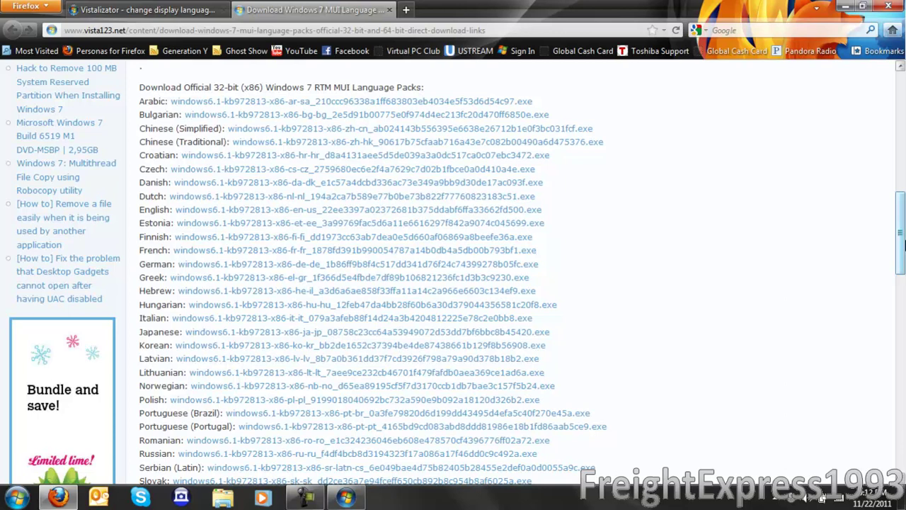
left_click_drag(904, 243, 904, 230)
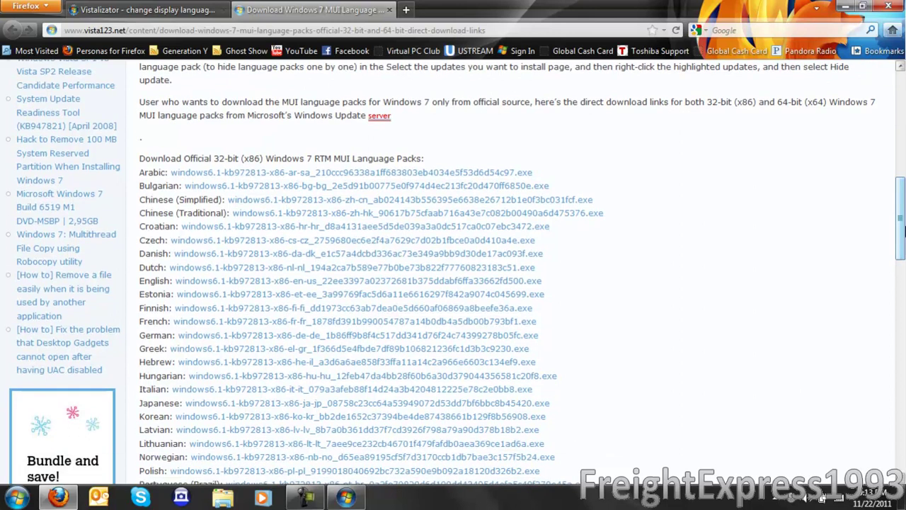
left_click_drag(904, 231, 903, 346)
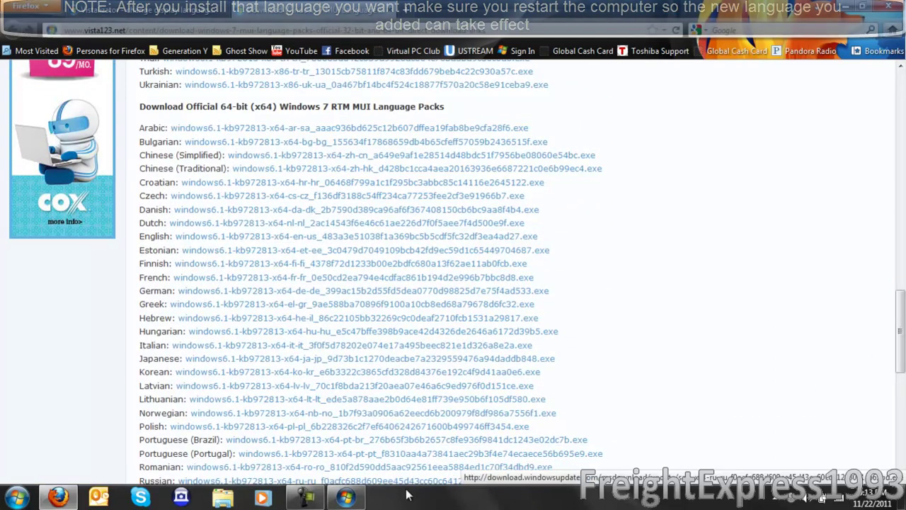
Close the Language Pack Installer window from its taskbar jump list.
right_click(361, 497)
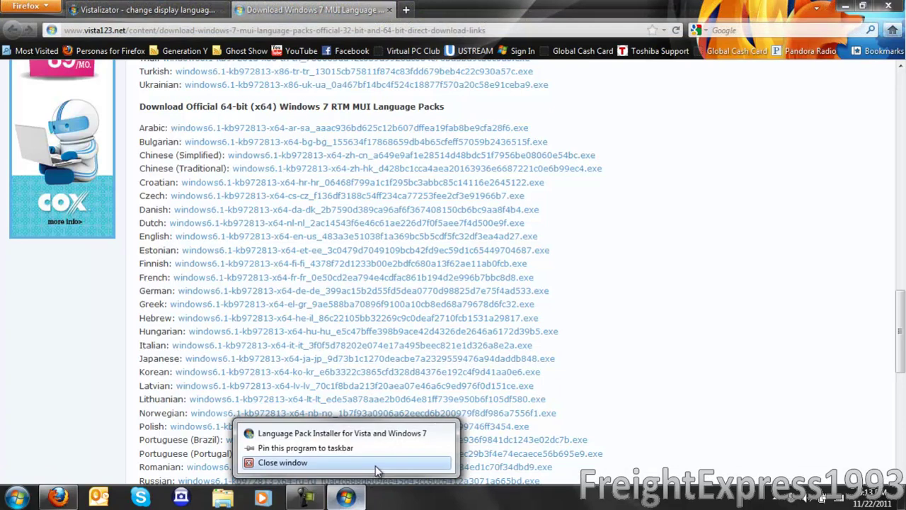
left_click(377, 463)
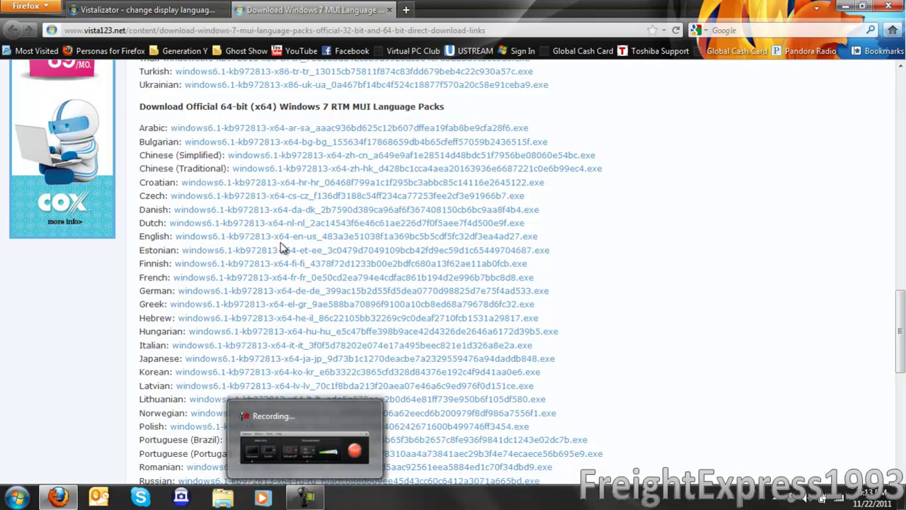
mouse_move(322, 501)
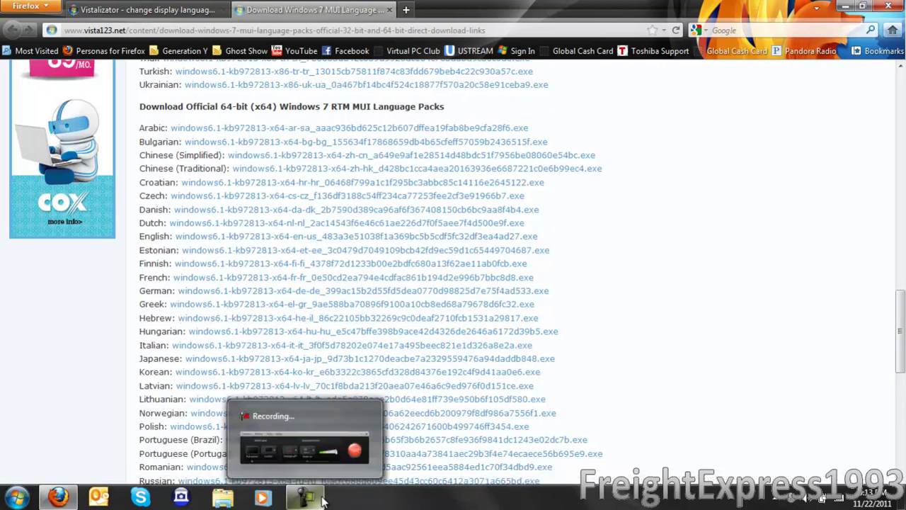
mouse_move(327, 457)
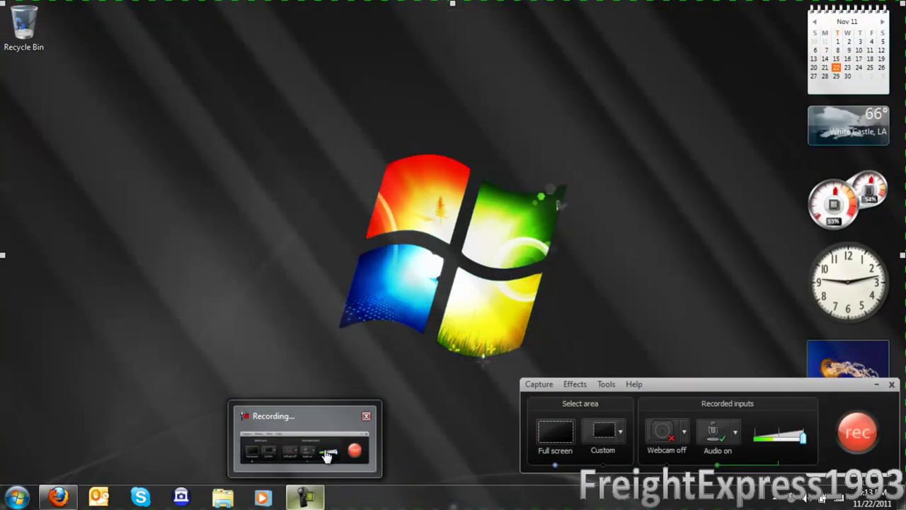